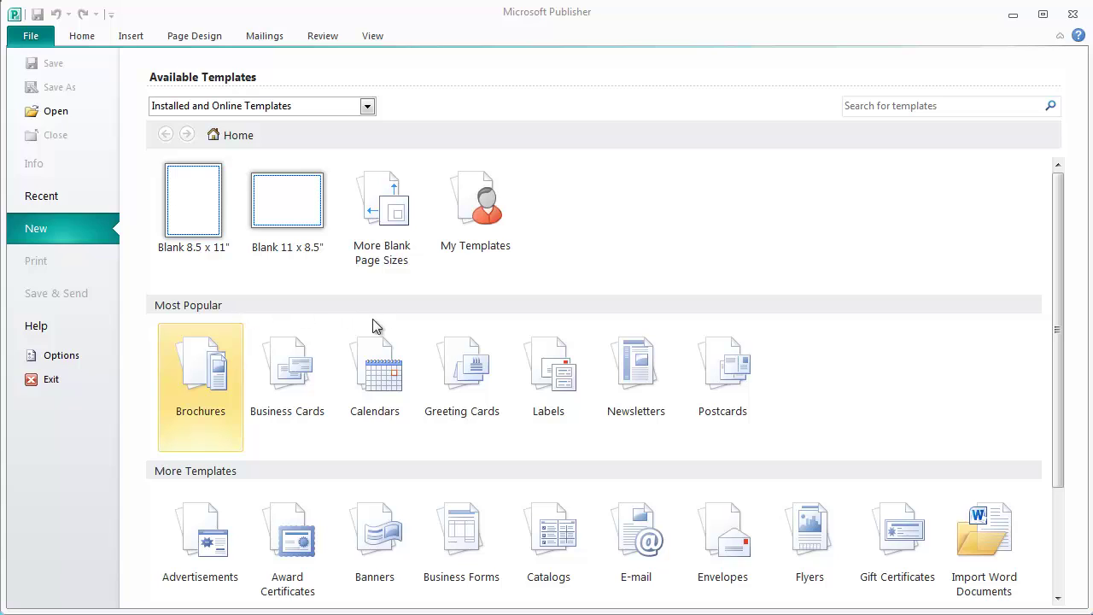
Step: Show the Business Cards templates and scroll to More Installed Templates (Accent Box, Bars, Bubbles)
drag(1059, 334, 1069, 434)
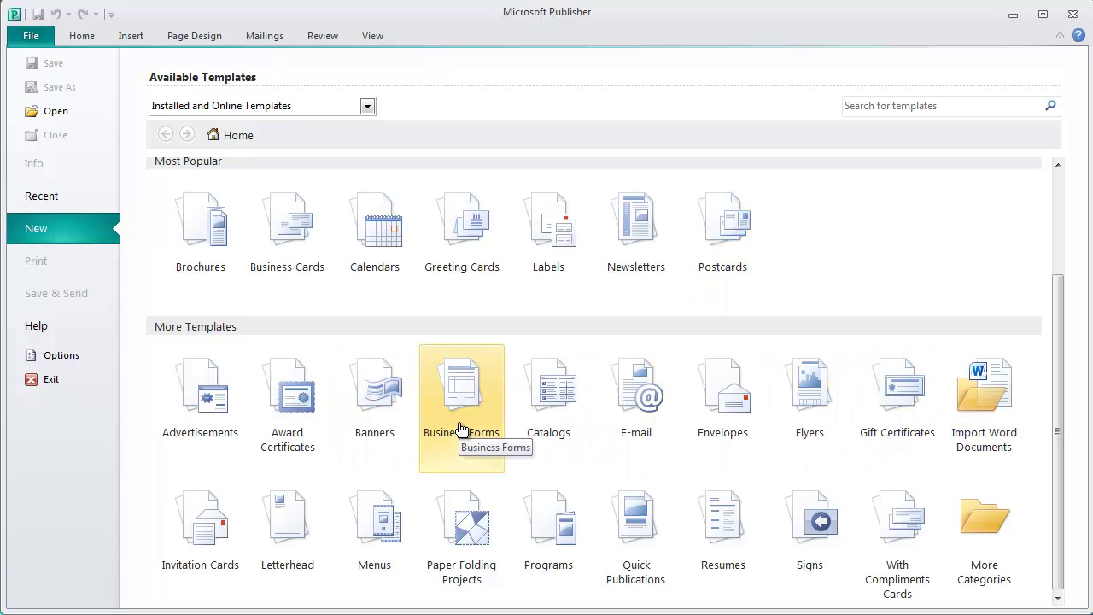
drag(1063, 435, 1055, 373)
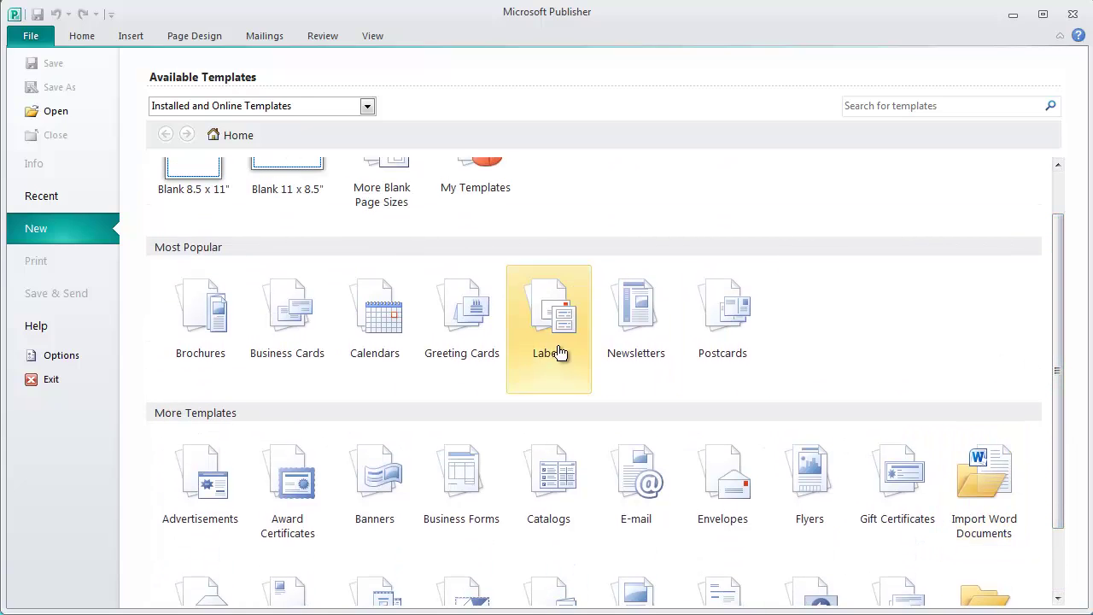
click(292, 319)
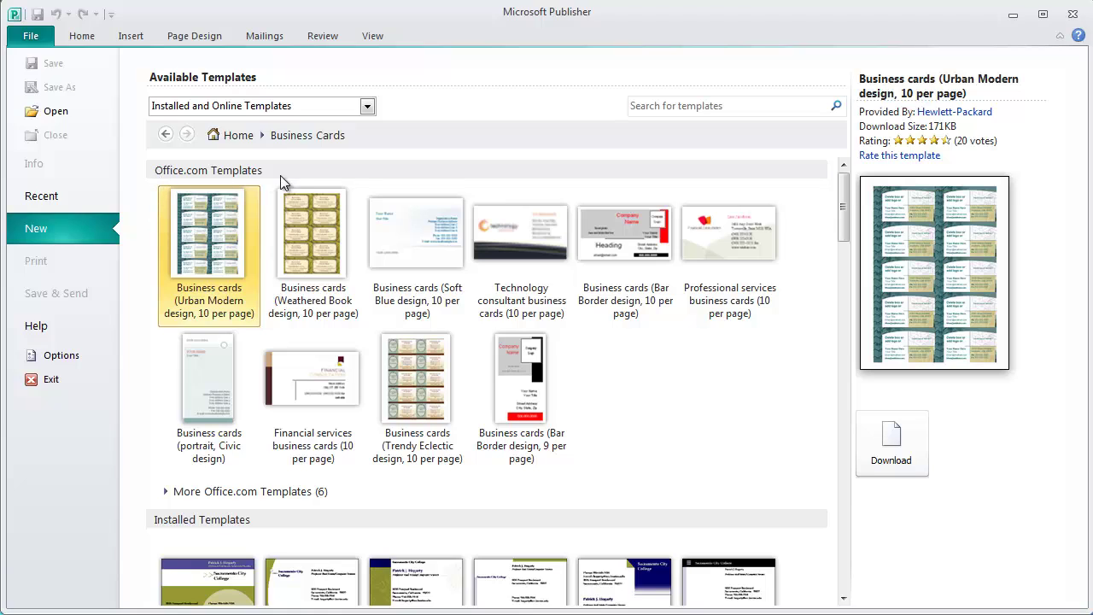
drag(845, 207, 847, 252)
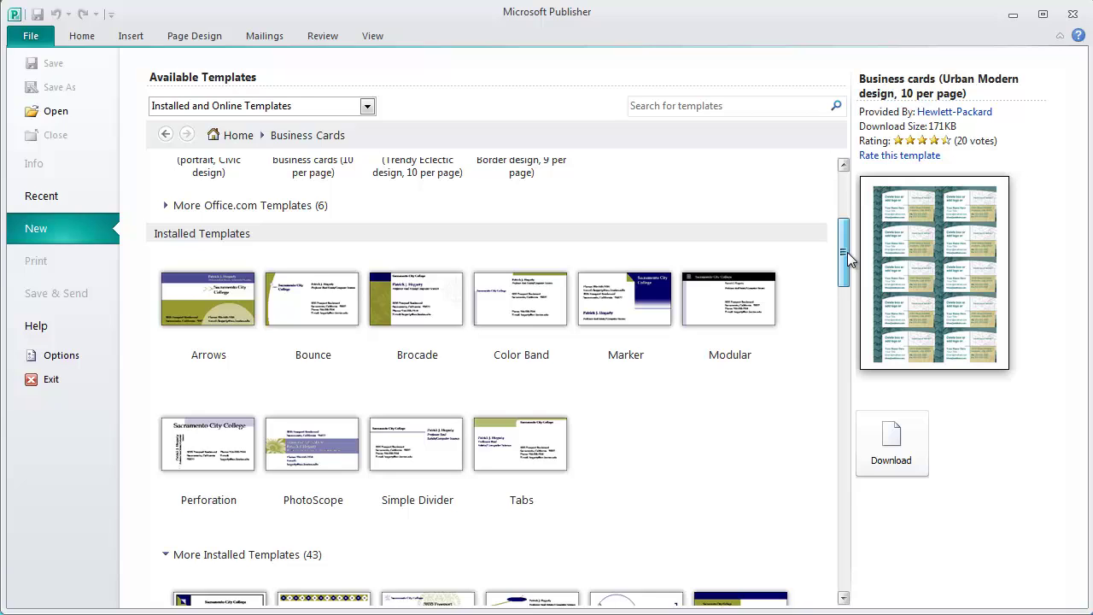
drag(847, 252, 848, 286)
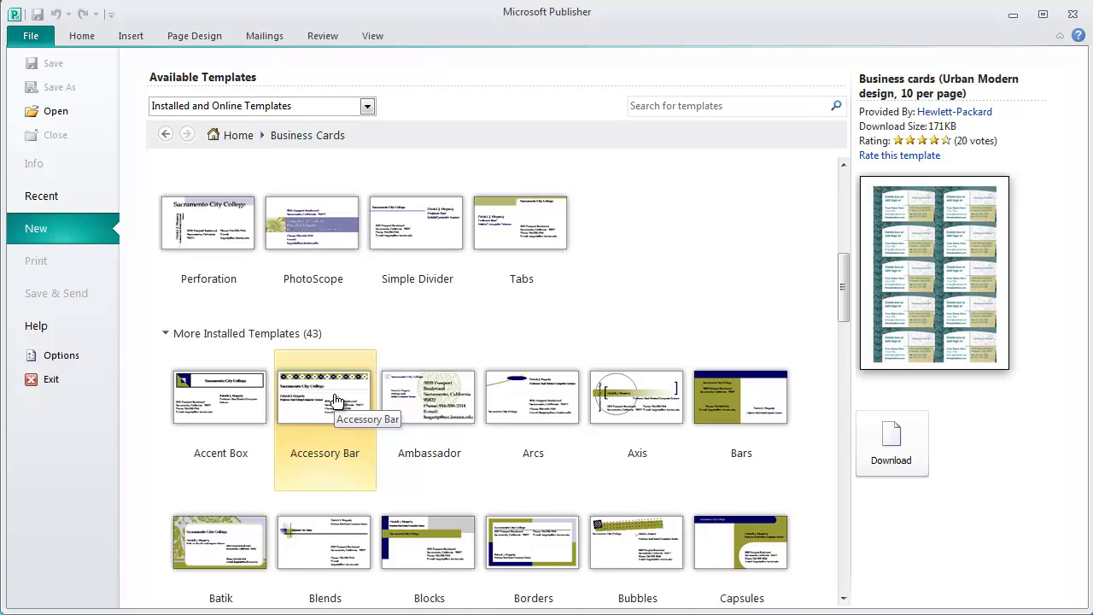
Step: Select the Bars design, previewing Alpine colors, Apex fonts and Landscape size
click(724, 401)
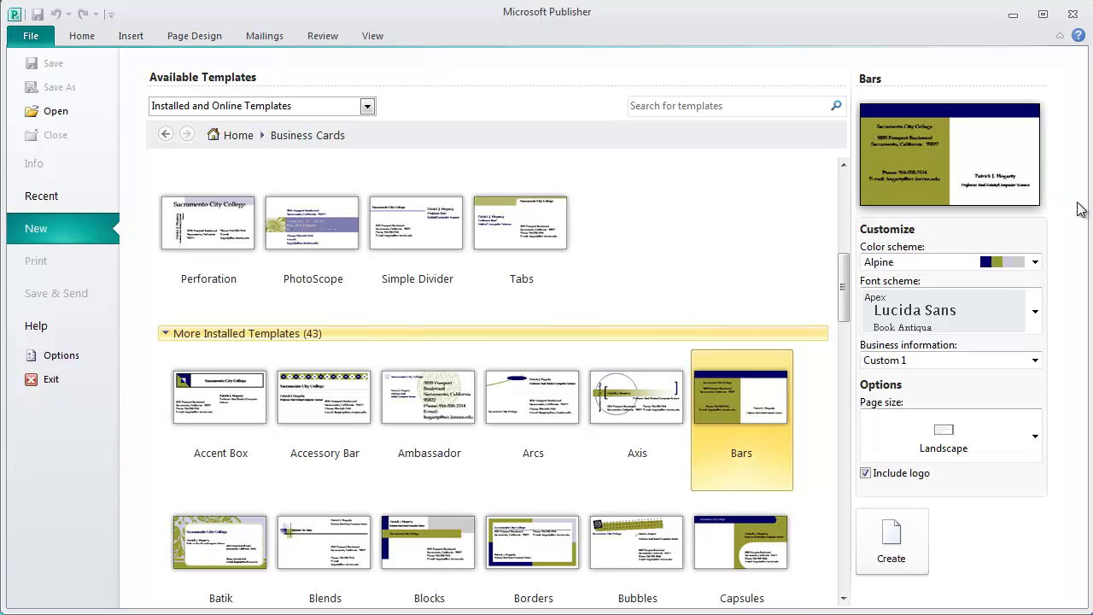
click(1033, 265)
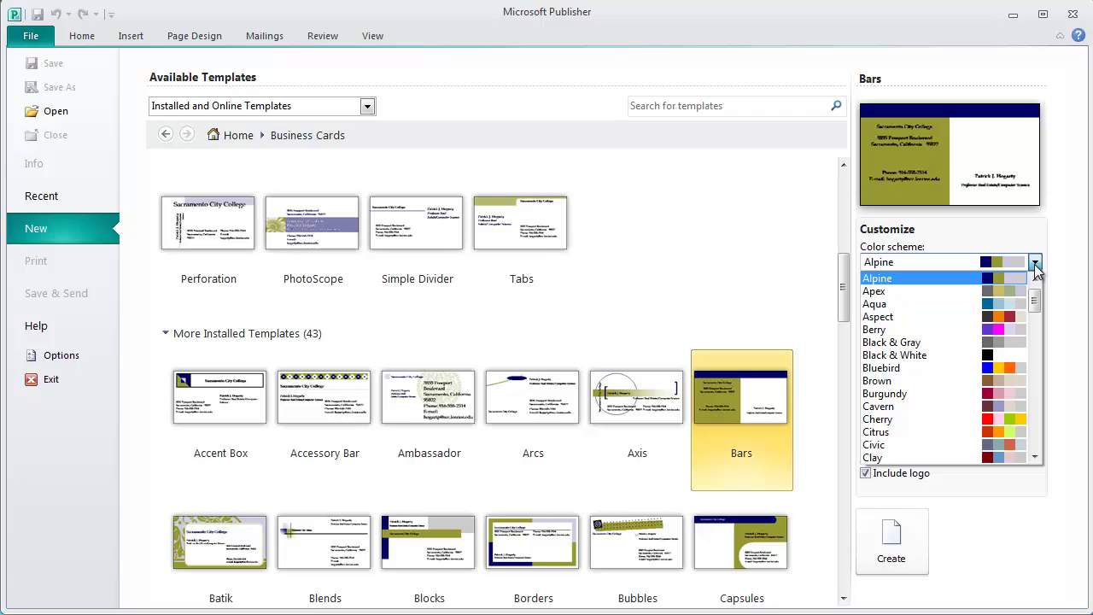
click(902, 330)
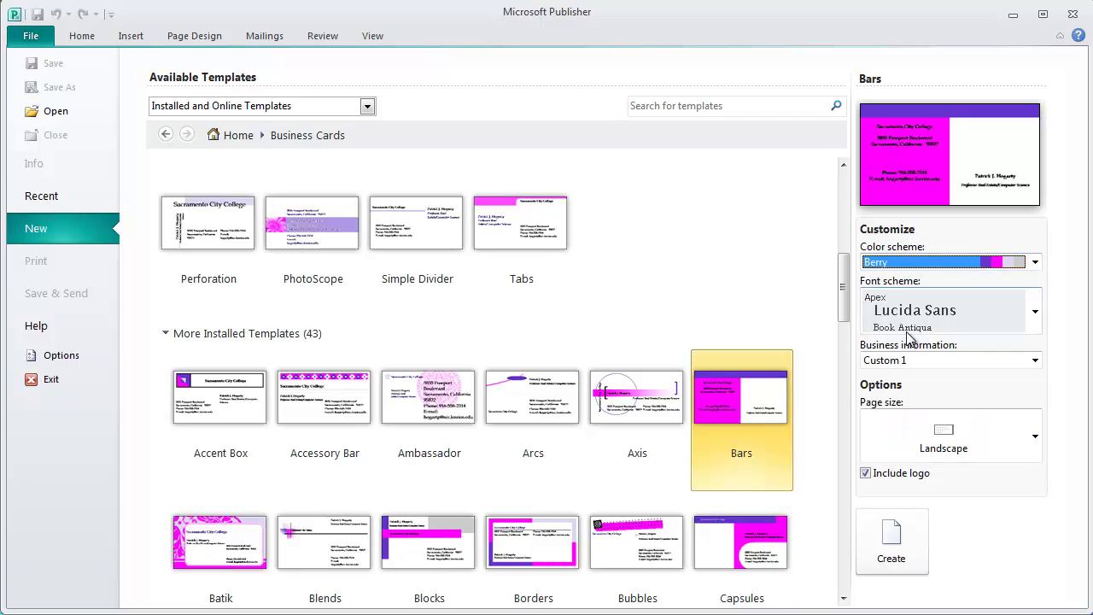
click(1035, 264)
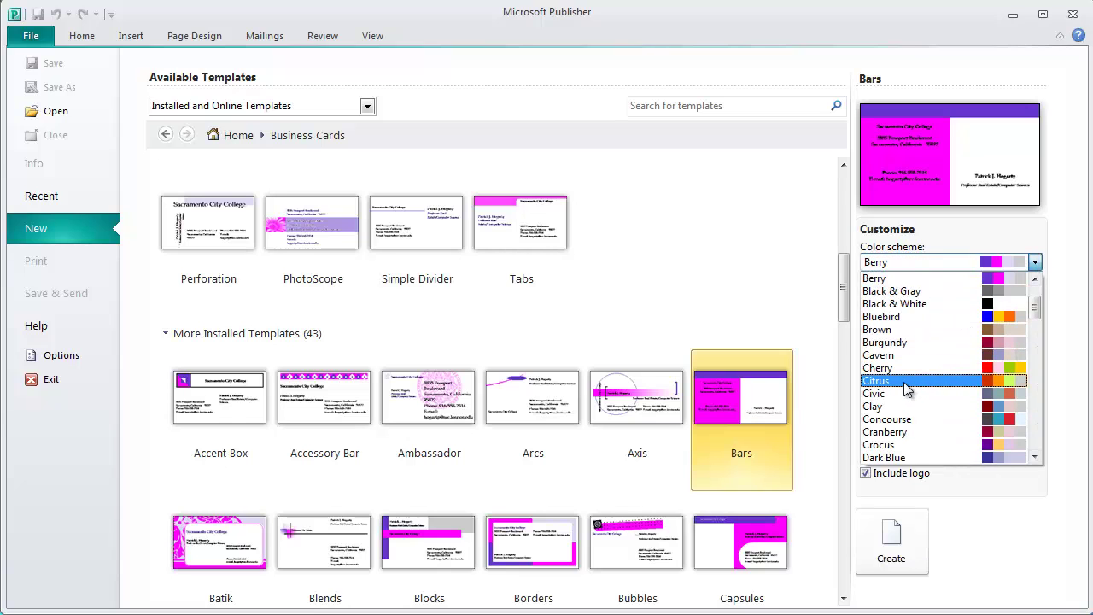
click(905, 383)
click(1035, 262)
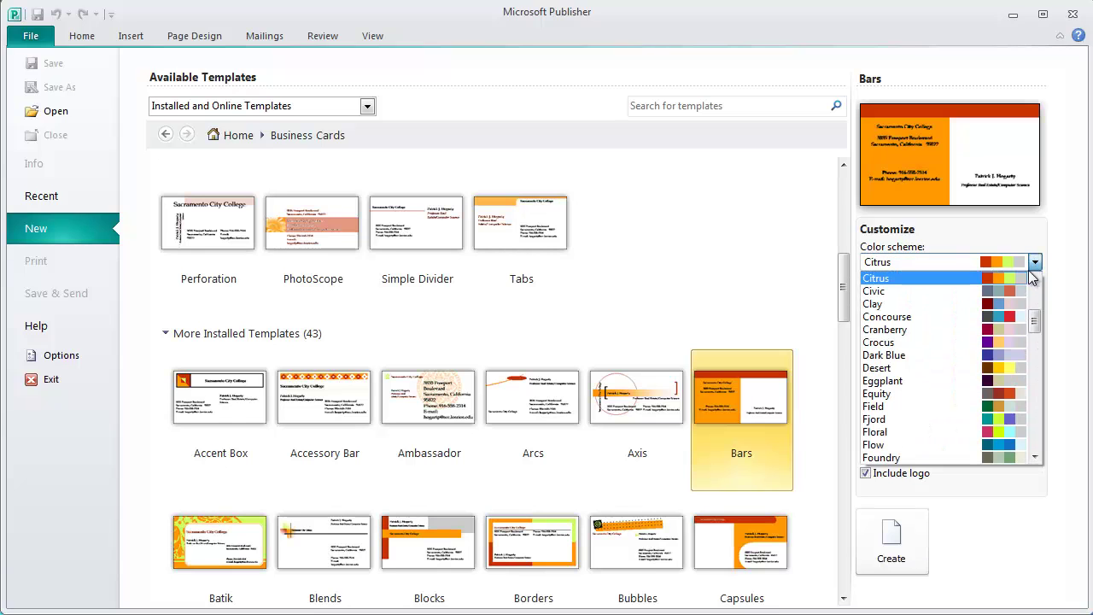
click(901, 460)
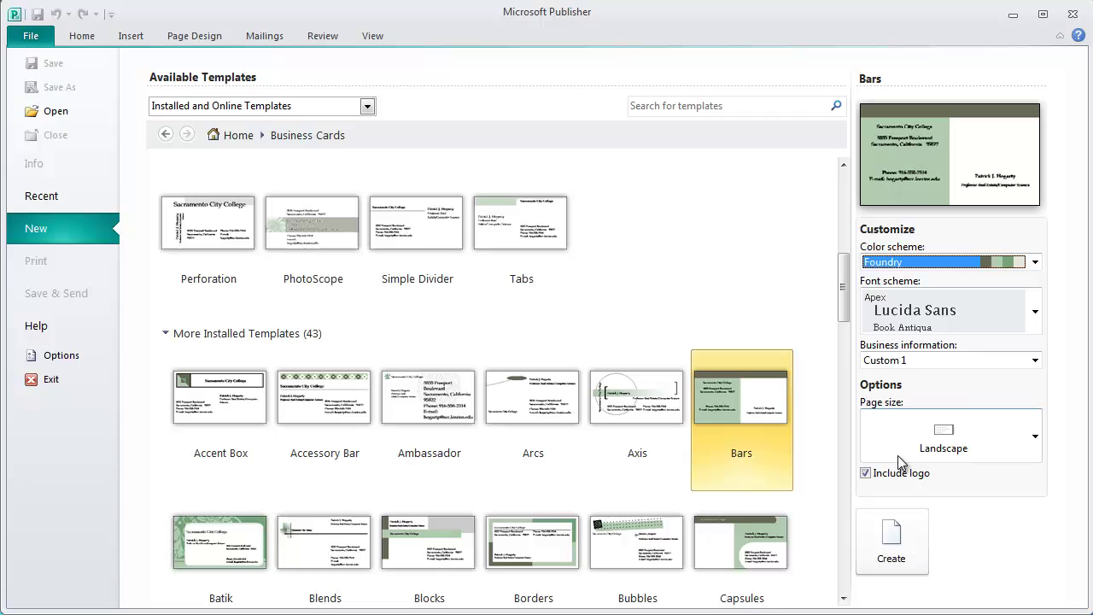
click(1035, 262)
click(920, 291)
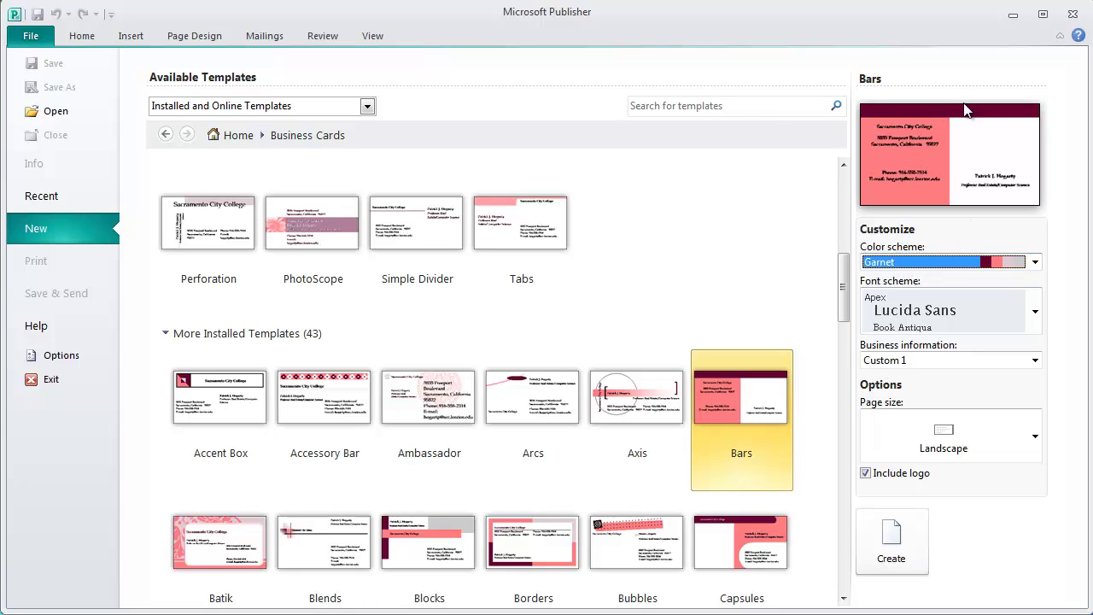
click(1035, 262)
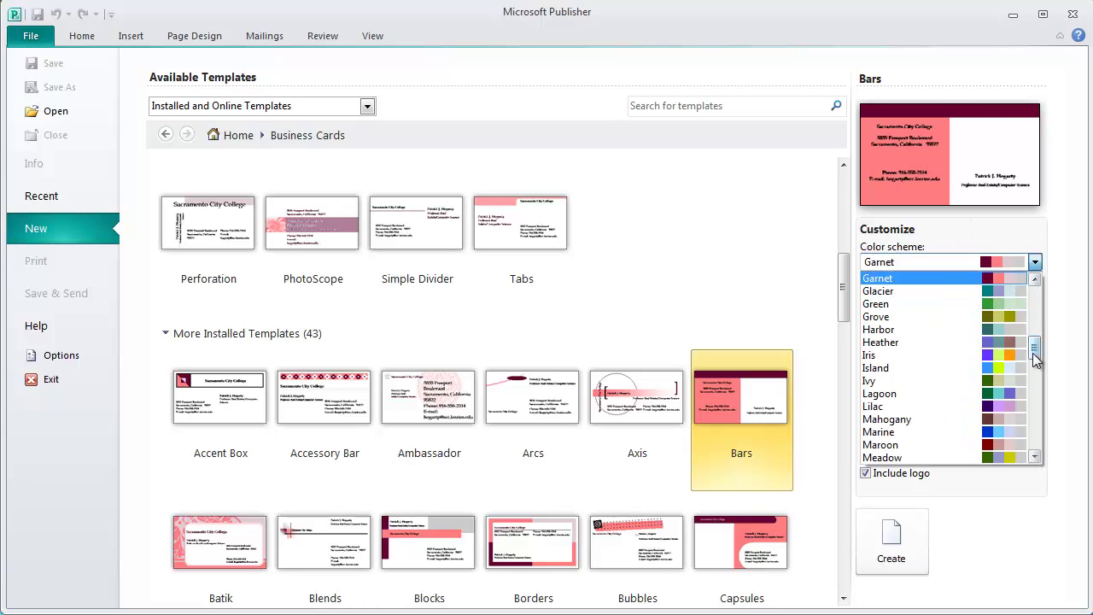
drag(1032, 353, 1032, 300)
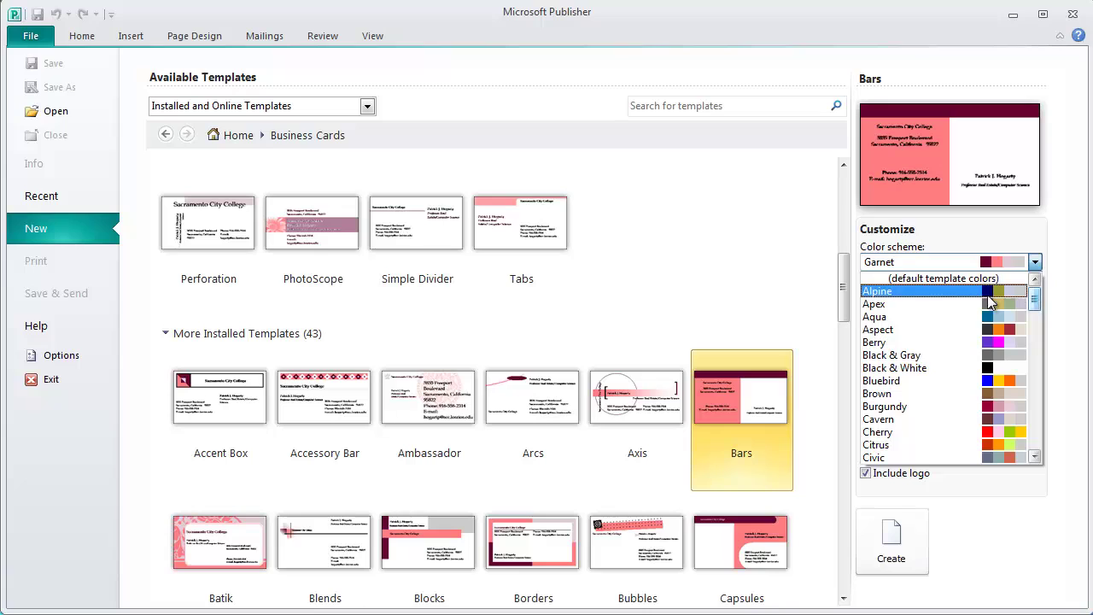
click(879, 291)
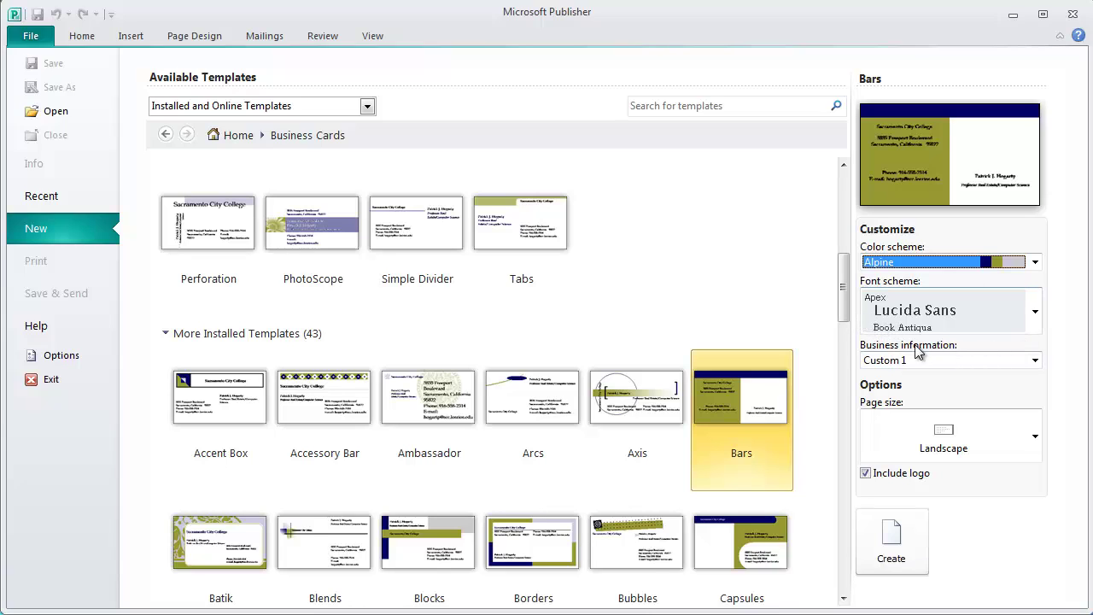
click(1035, 316)
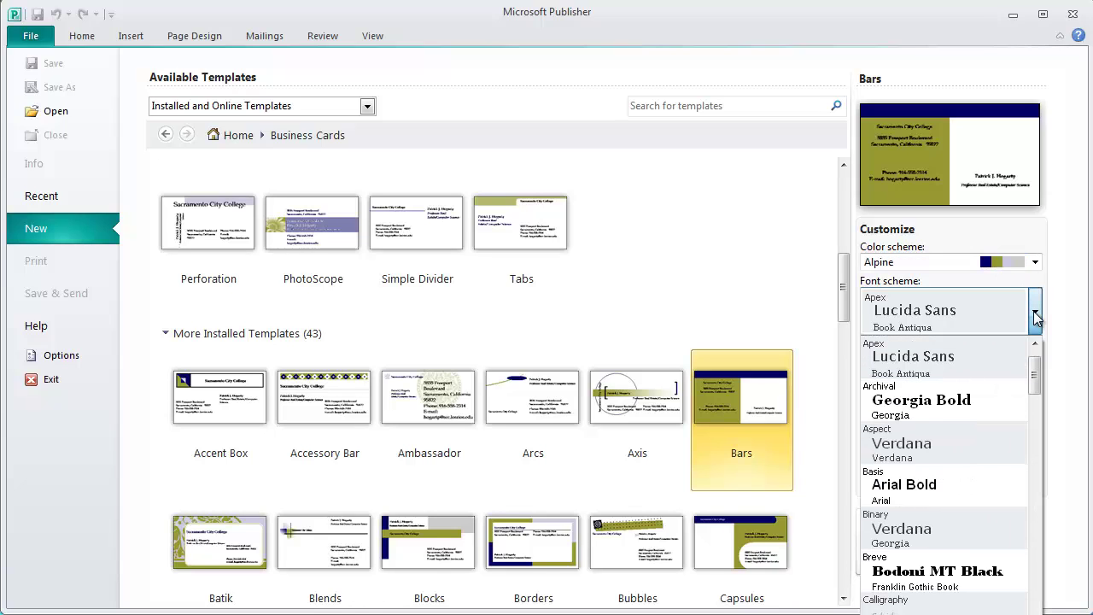
click(910, 487)
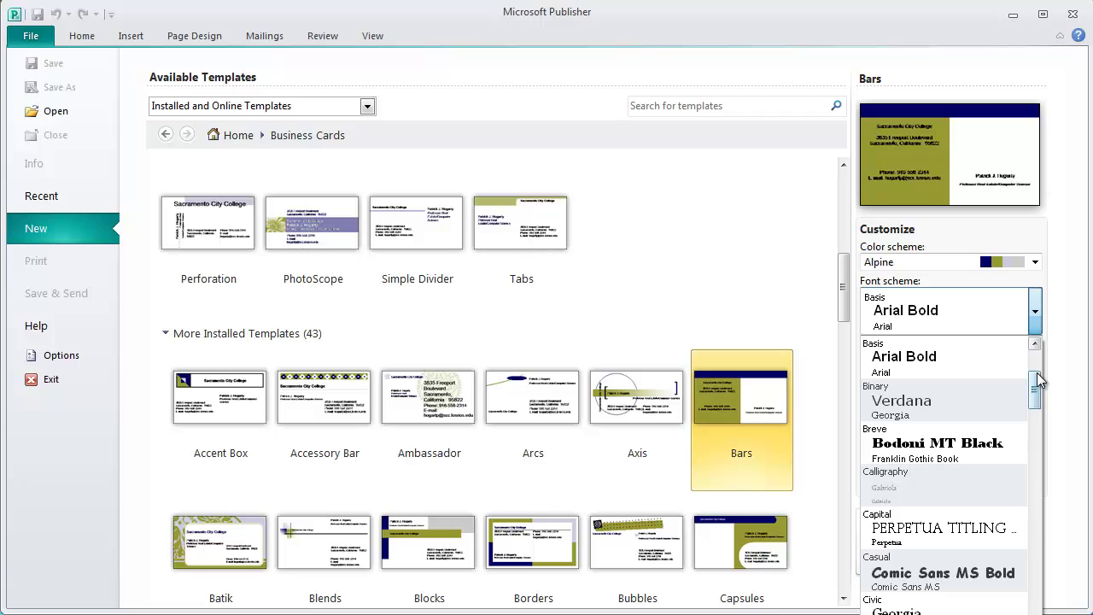
scroll(1036, 362, up, 2)
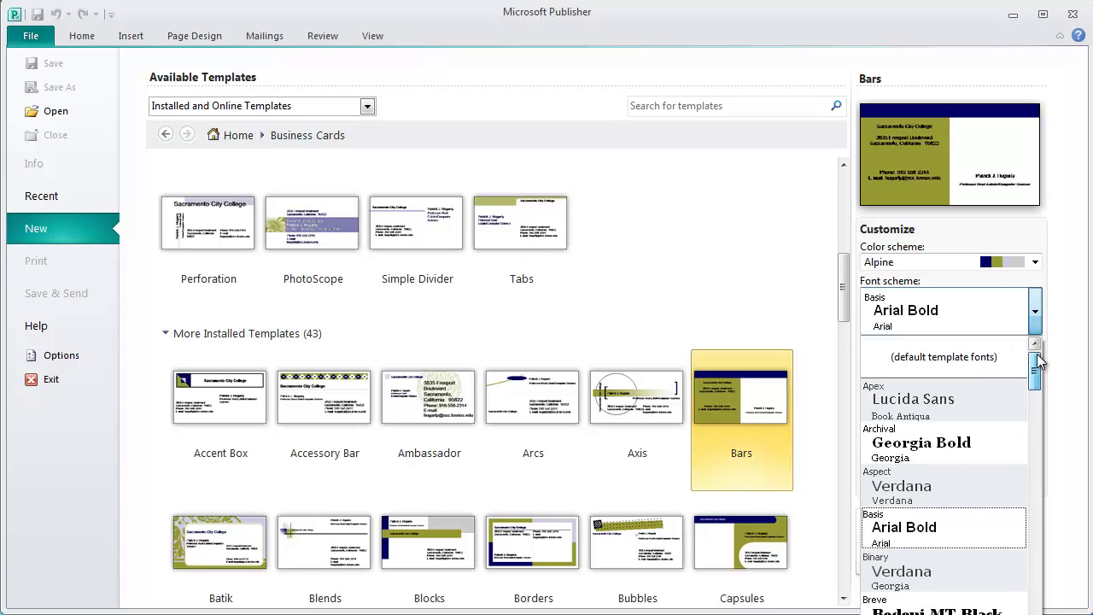
click(942, 398)
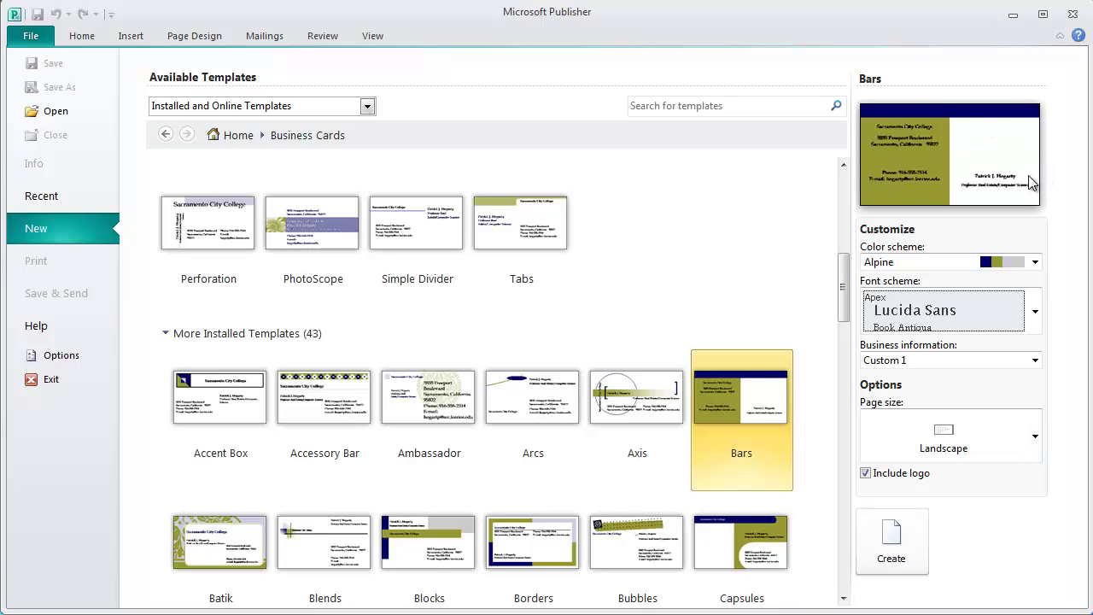
Step: Set the Bars template's page size to Landscape, after briefly trying Portrait
click(1035, 437)
click(983, 495)
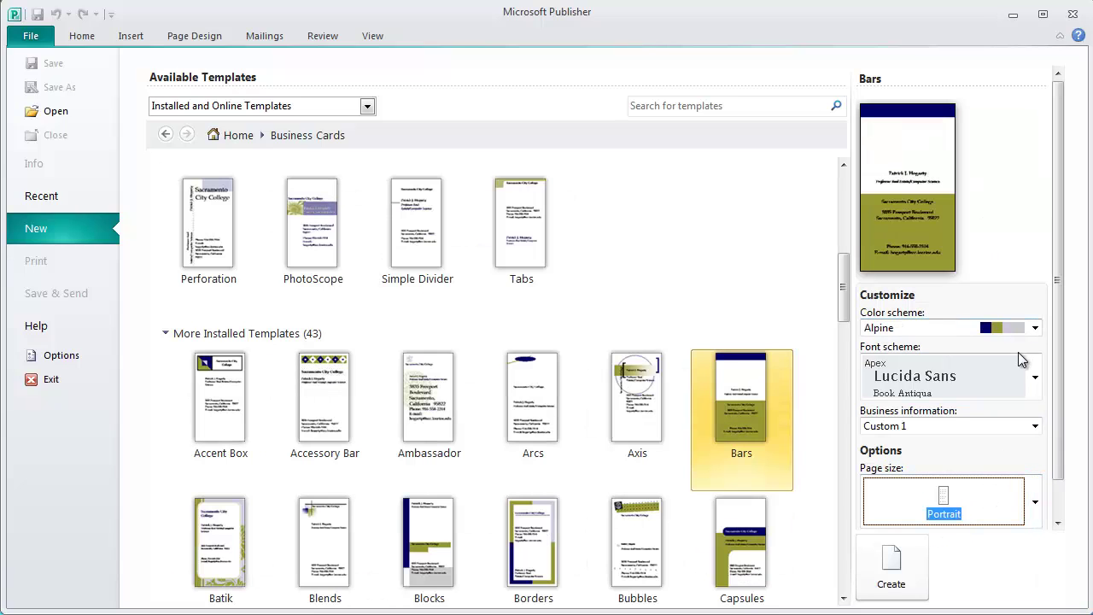
click(1036, 502)
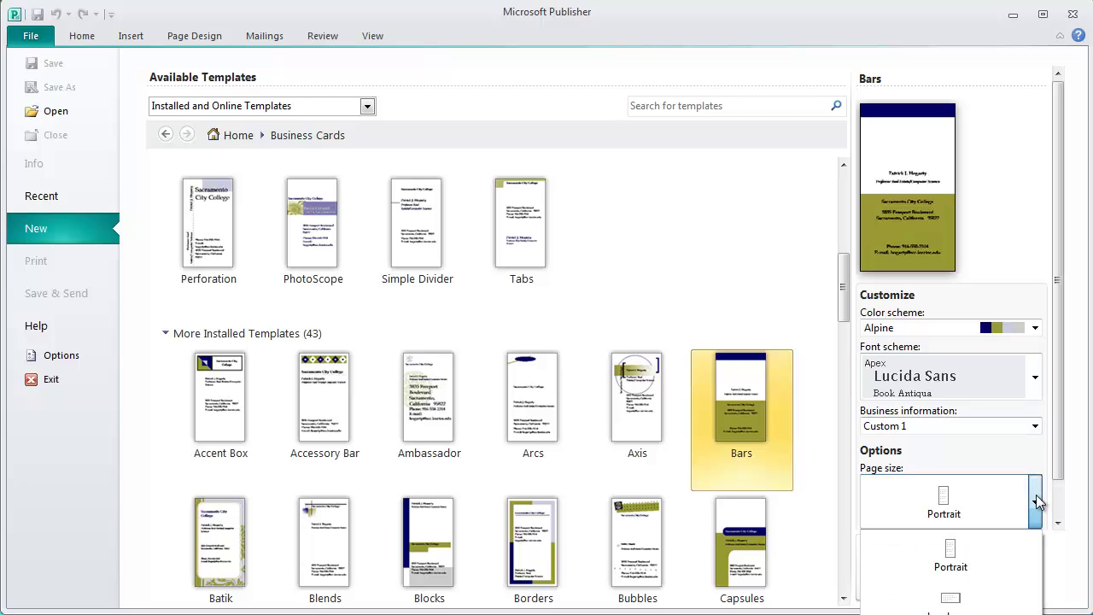
click(946, 605)
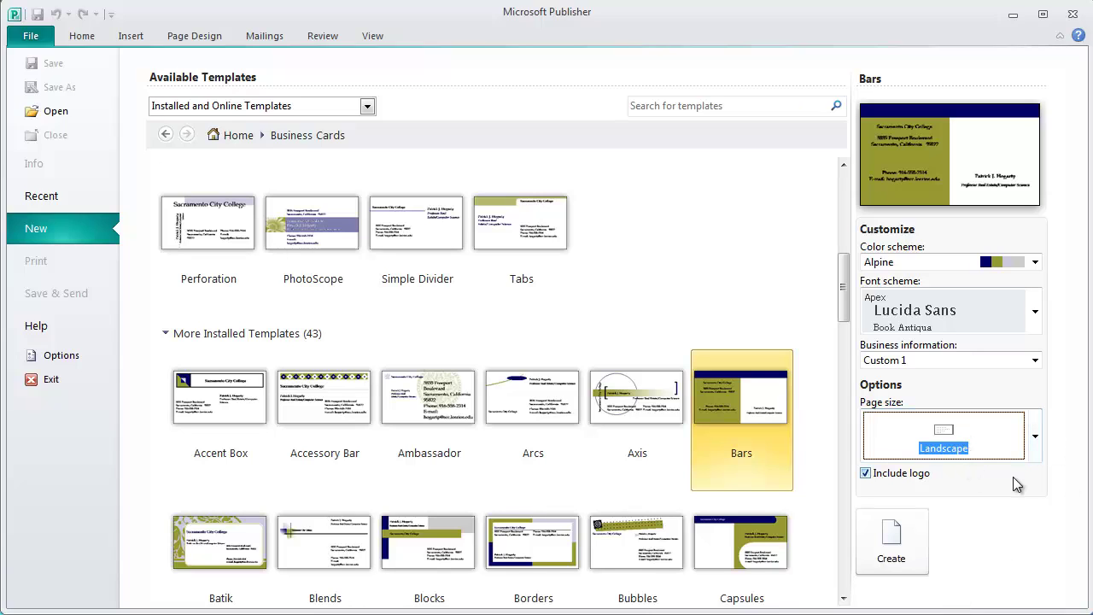
Step: Create Publication1 from the landscape Bars business card template
click(893, 538)
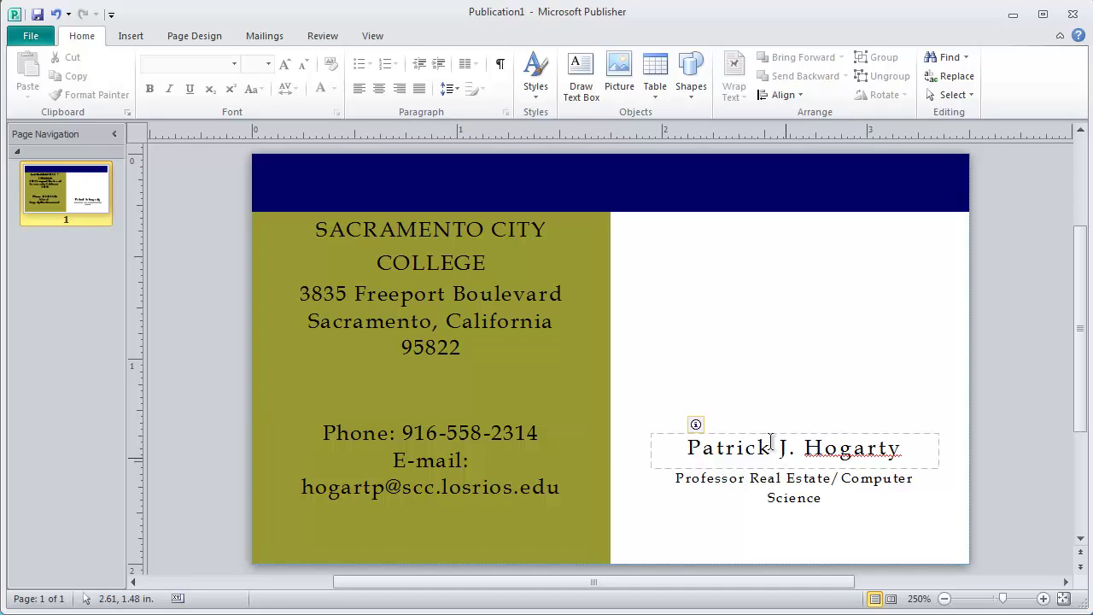
Step: Review the Custom 1 business information set on the Info page without changing it
click(34, 34)
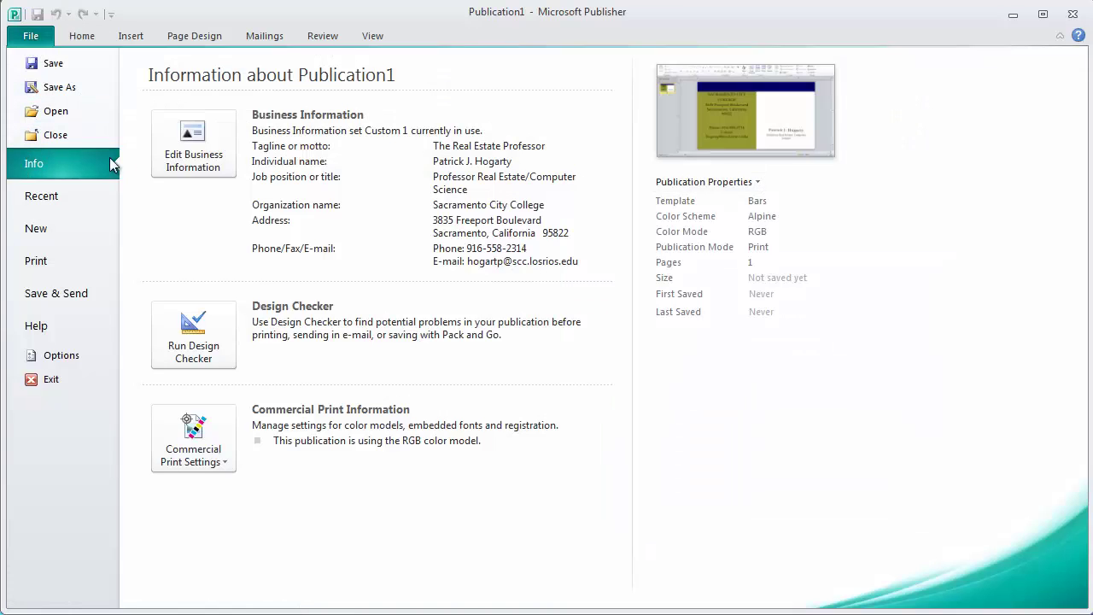
click(204, 147)
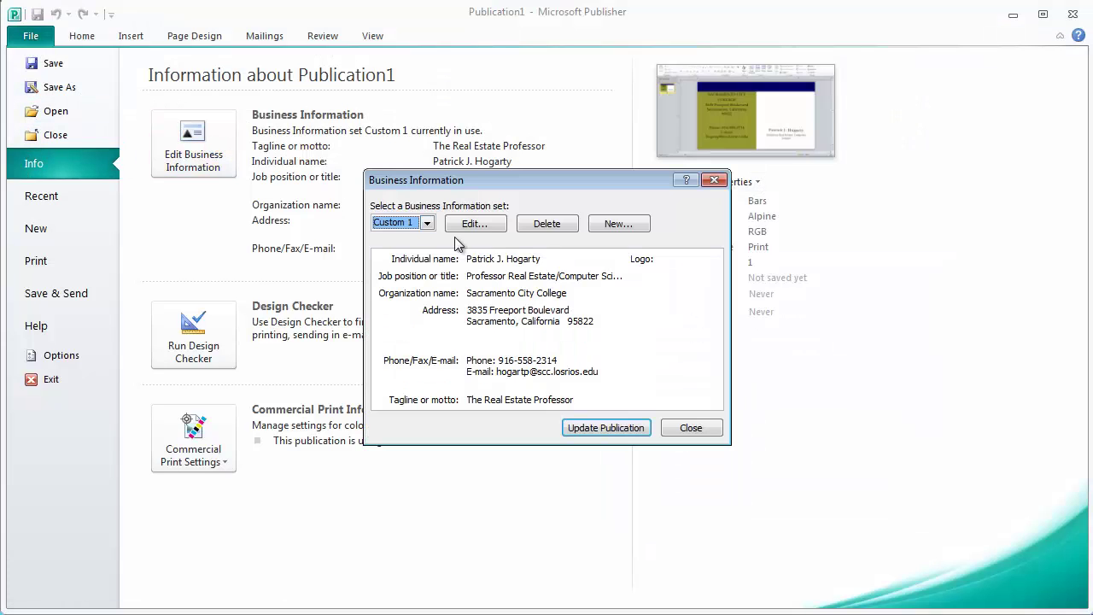
click(480, 225)
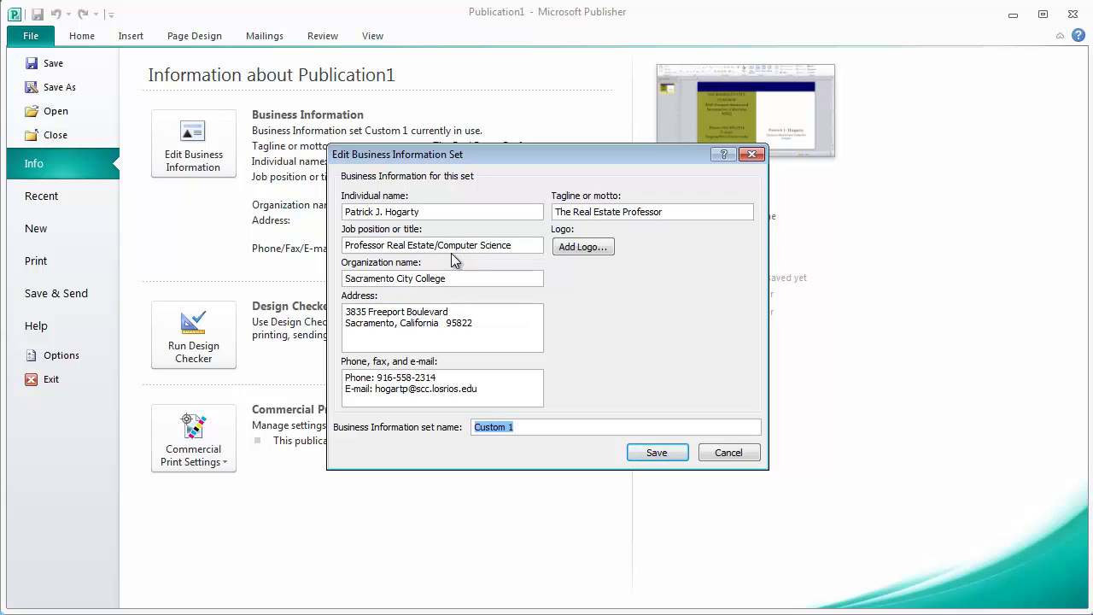
click(728, 452)
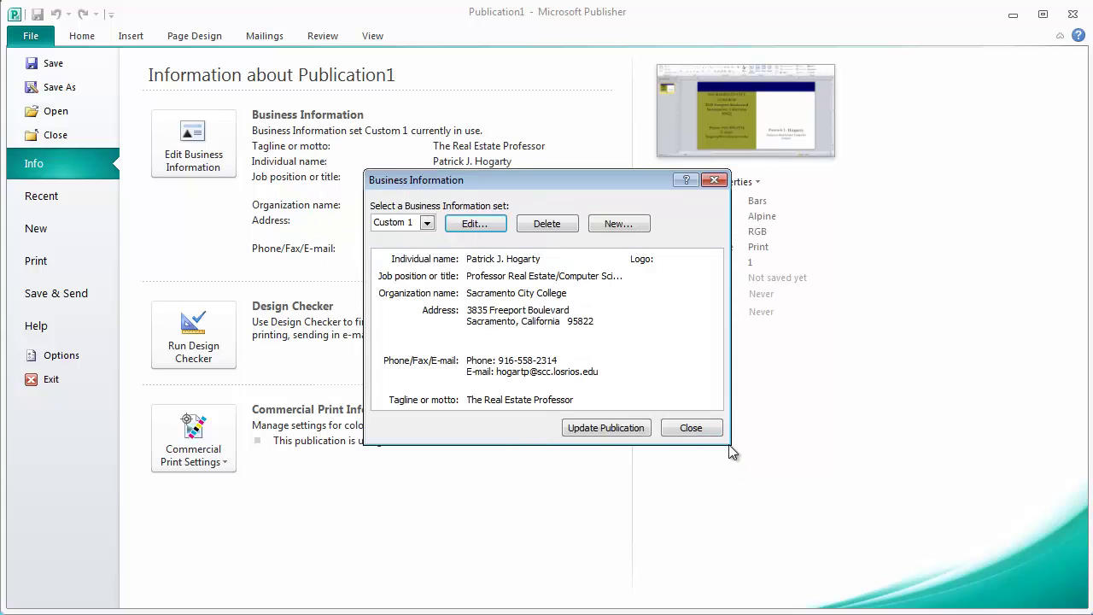
click(693, 427)
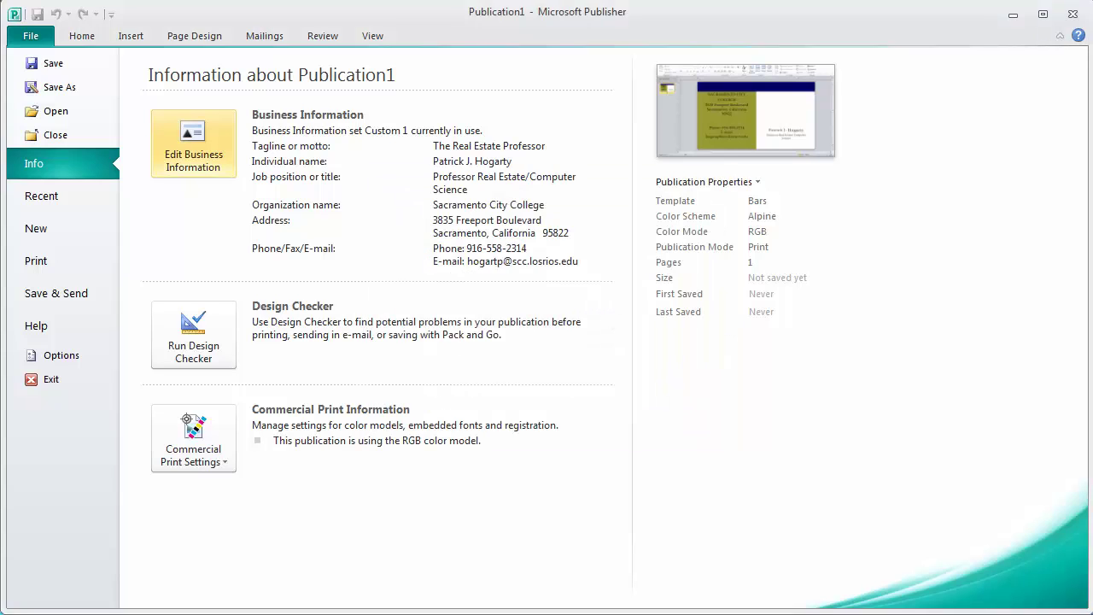
Step: From the college name's smart tag, inspect the Custom 1 business information and cancel unchanged
click(82, 35)
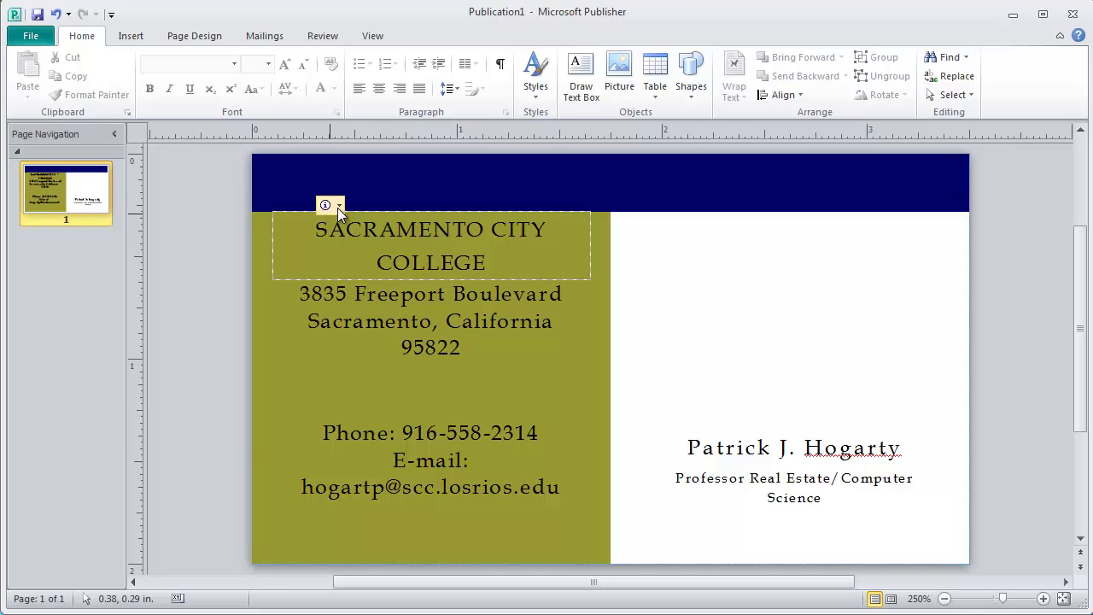
click(337, 207)
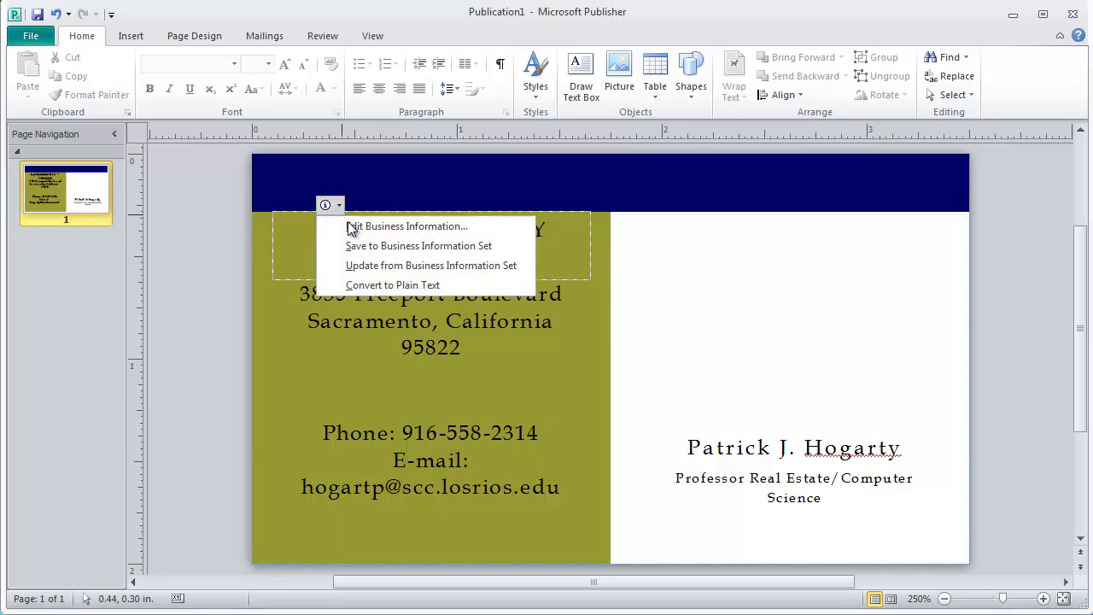
click(349, 226)
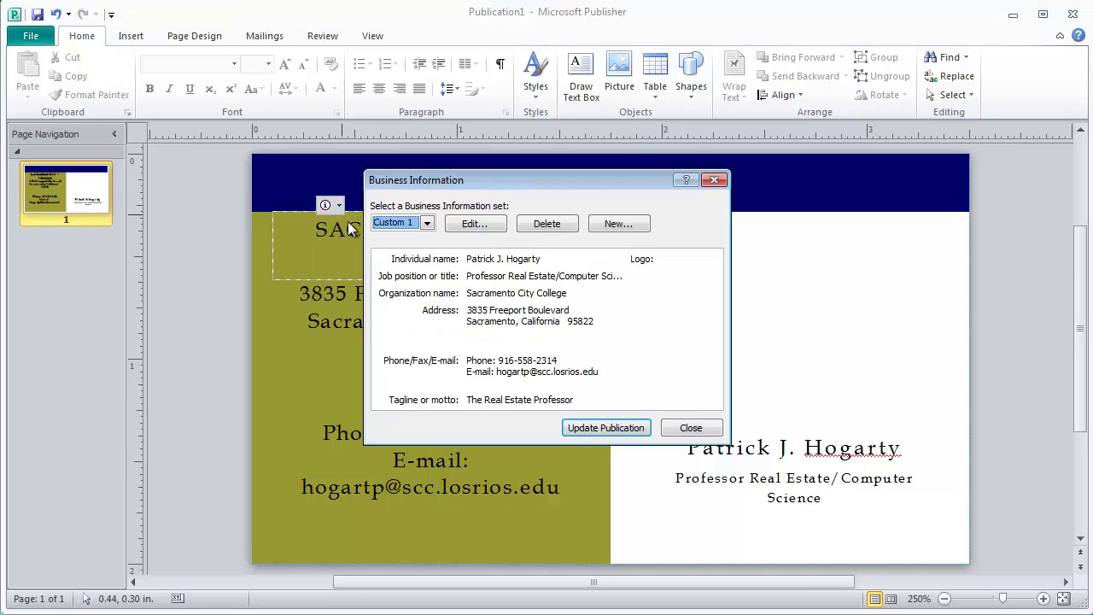
click(468, 225)
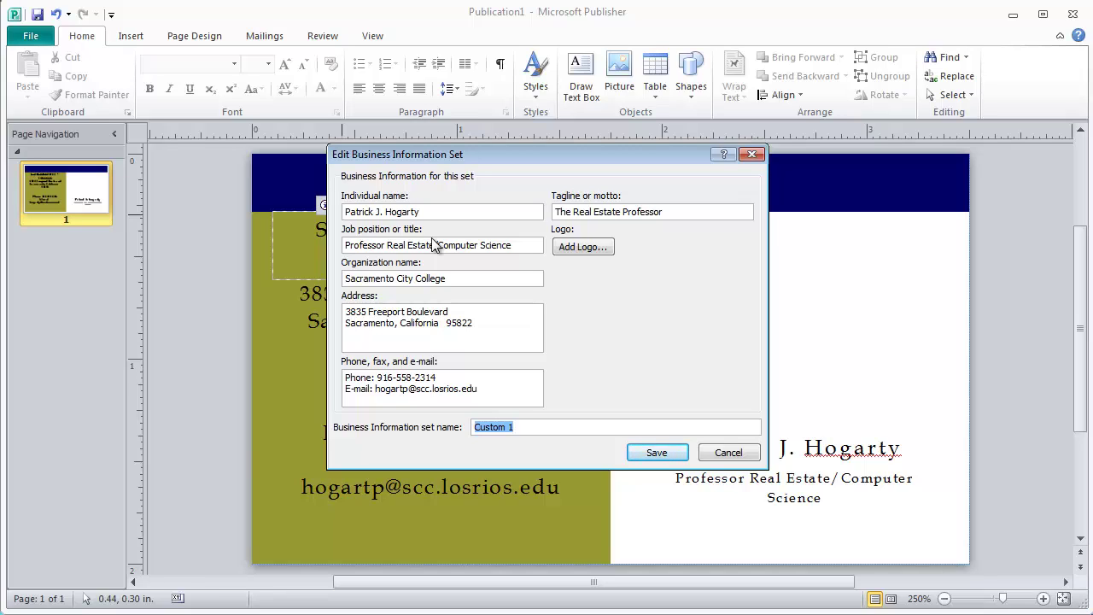
click(726, 453)
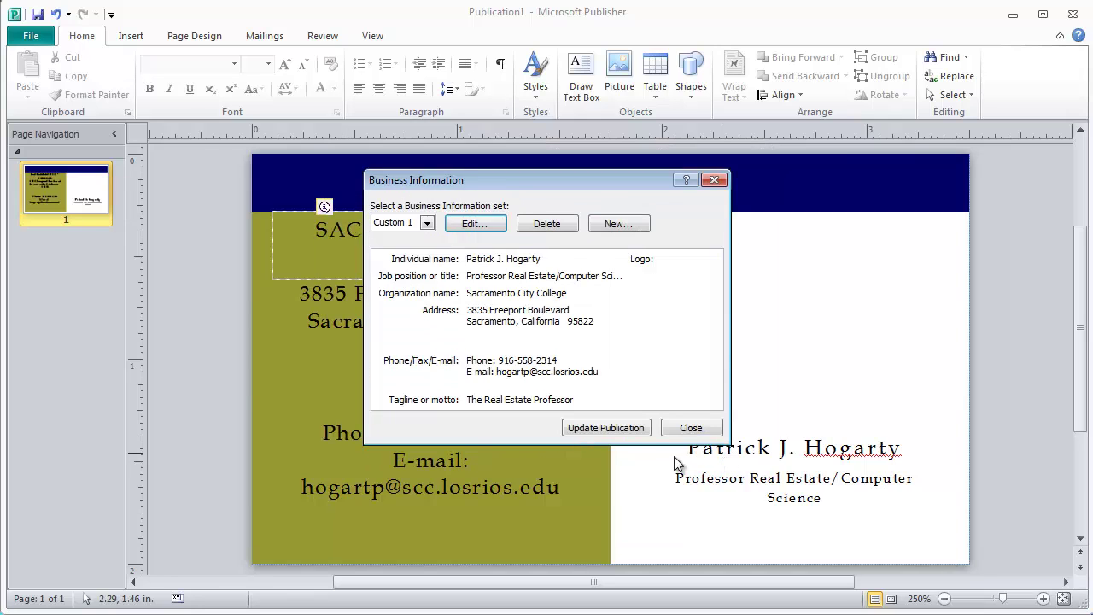
Step: Close Business Information, then select the navy top bar and olive panel to check their sizes
click(693, 428)
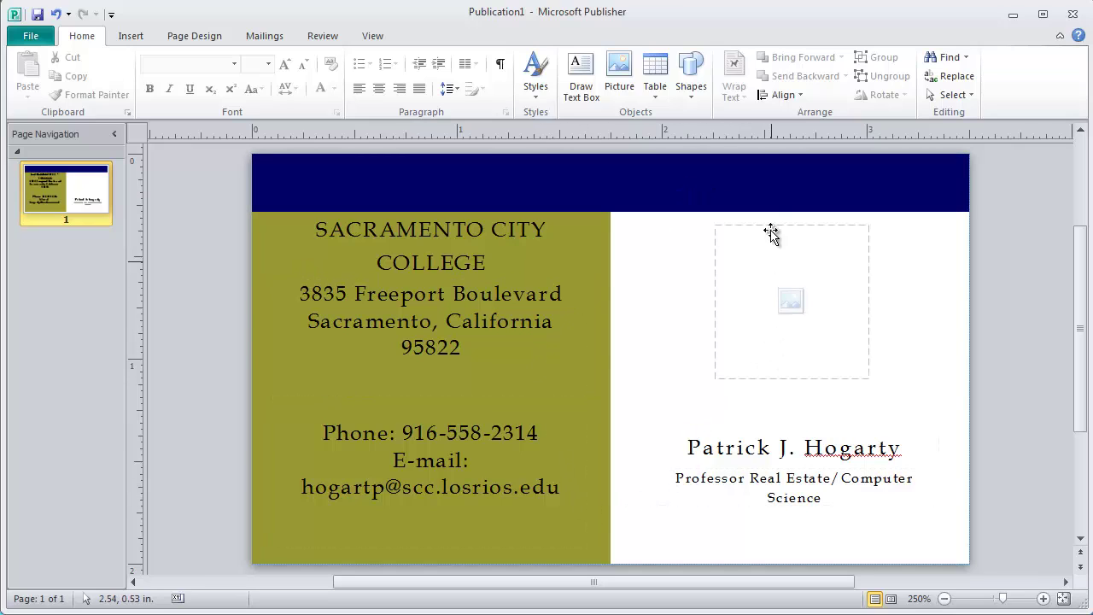
click(696, 190)
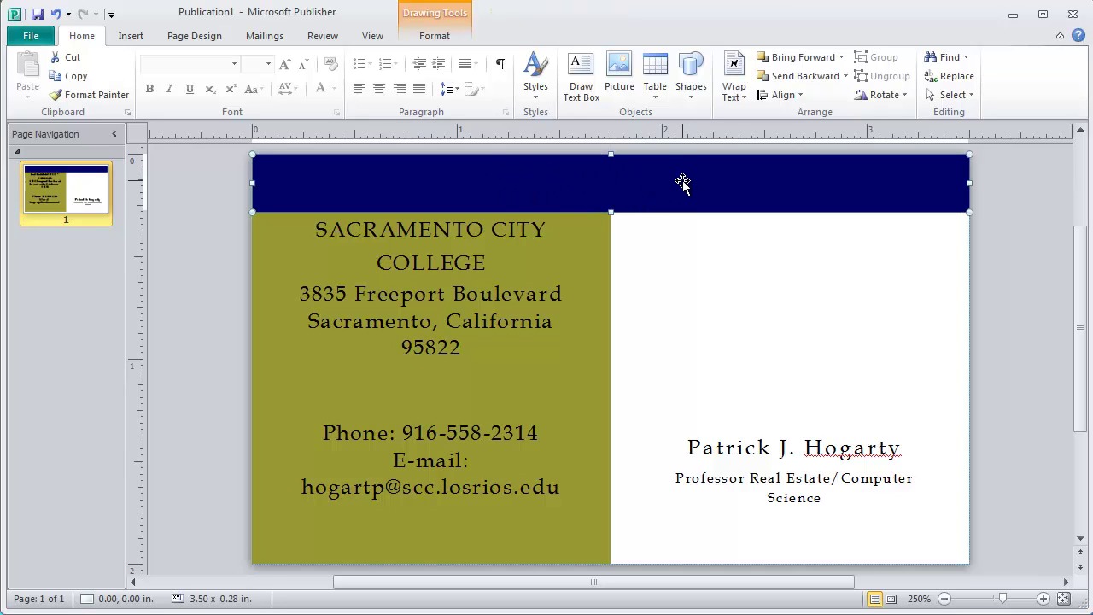
click(593, 412)
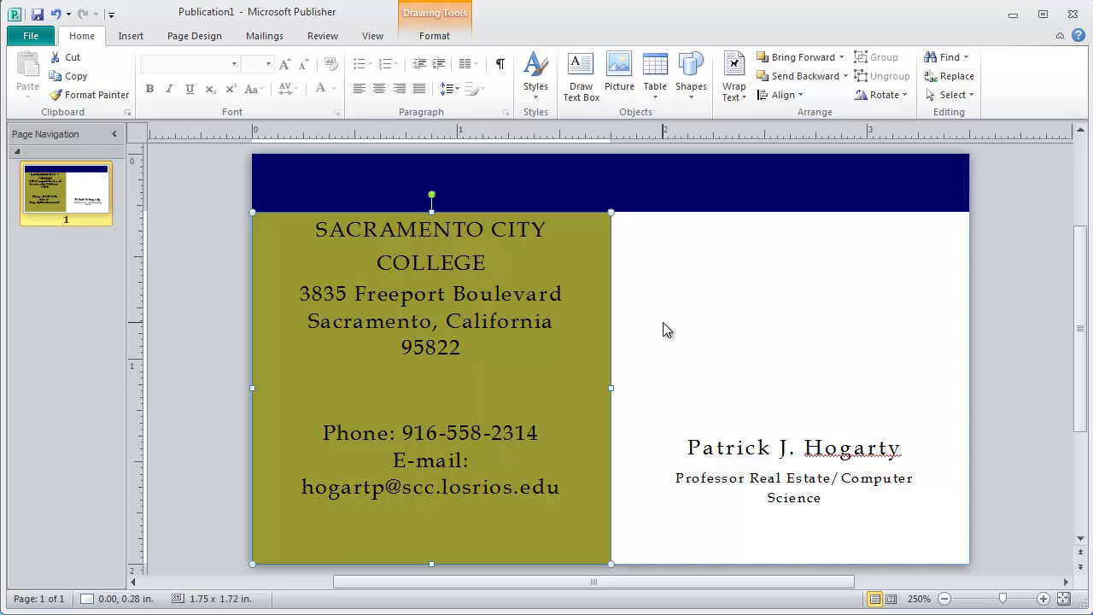
click(669, 191)
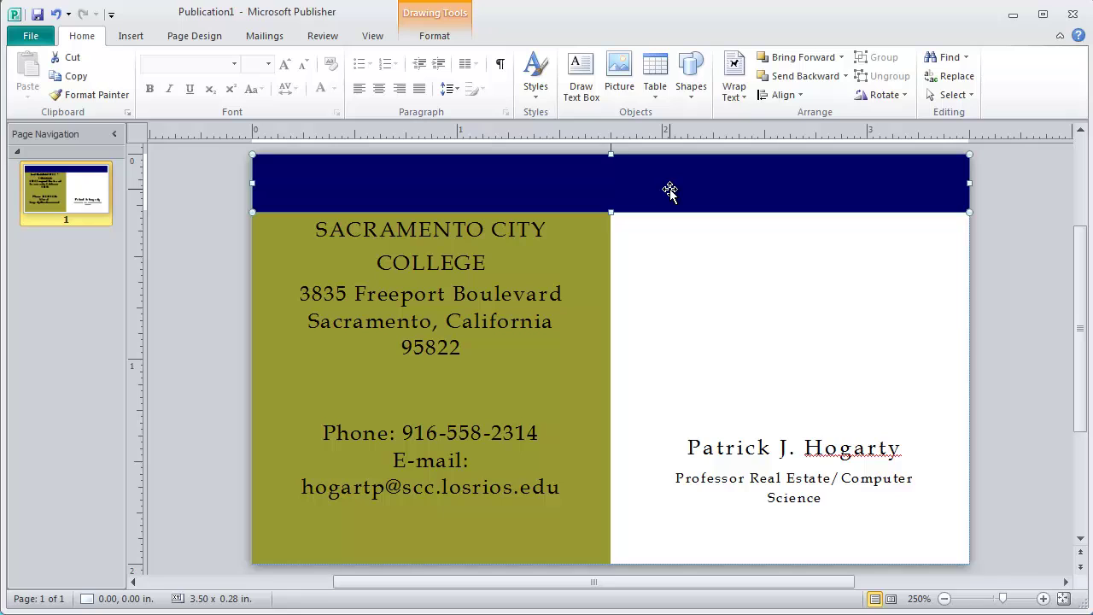
Step: Drag the navy top bar's bottom edge down so SACRAMENTO CITY COLLEGE fits on one line
mouse_move(610, 213)
mouse_down()
mouse_move(610, 241)
mouse_move(611, 225)
mouse_up()
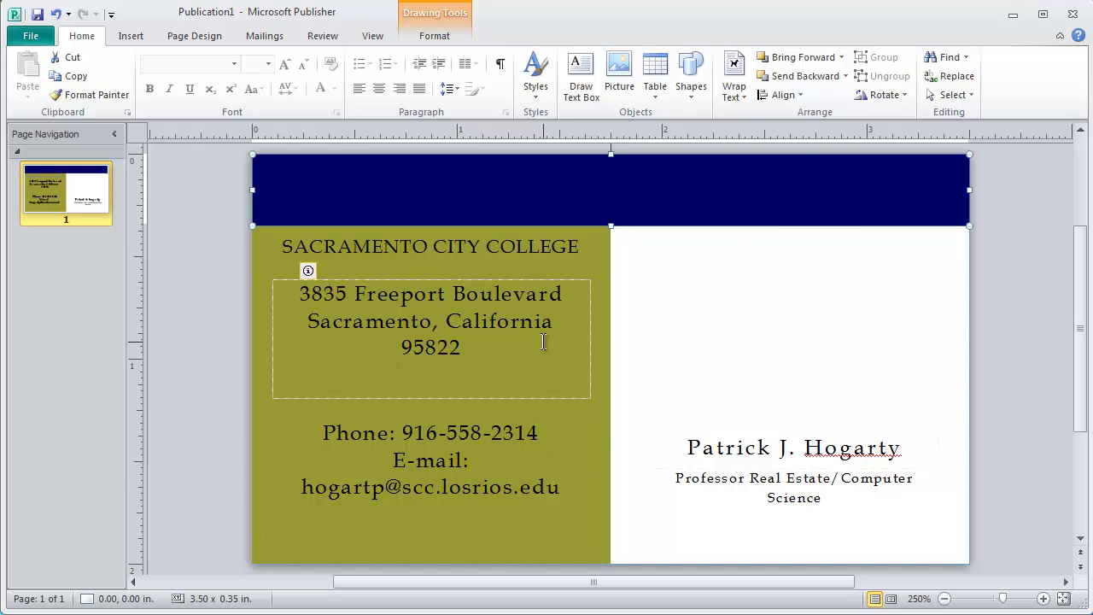
click(558, 279)
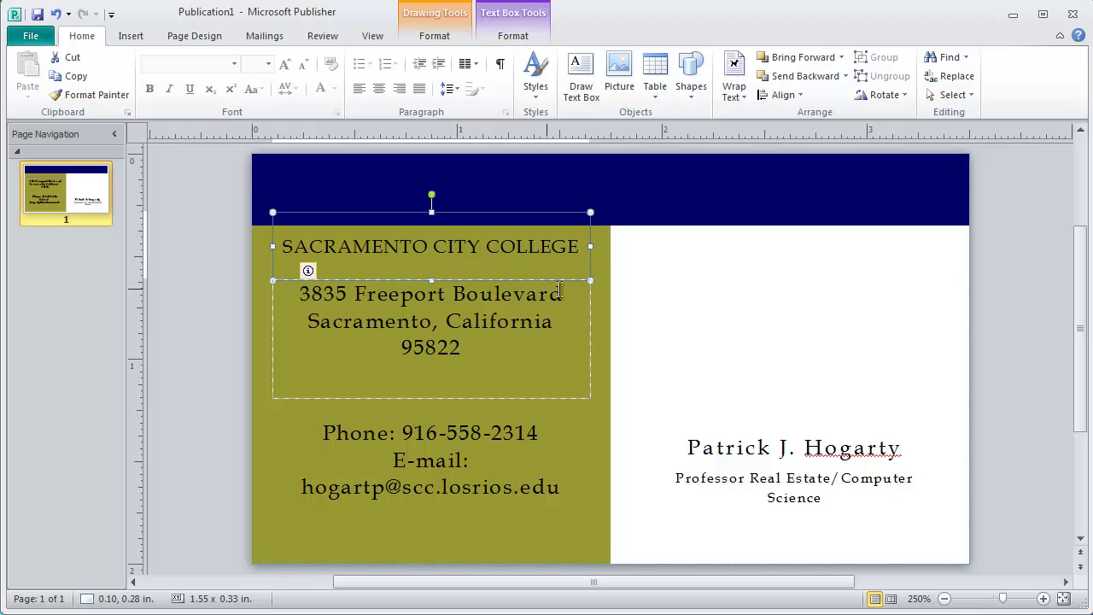
click(674, 328)
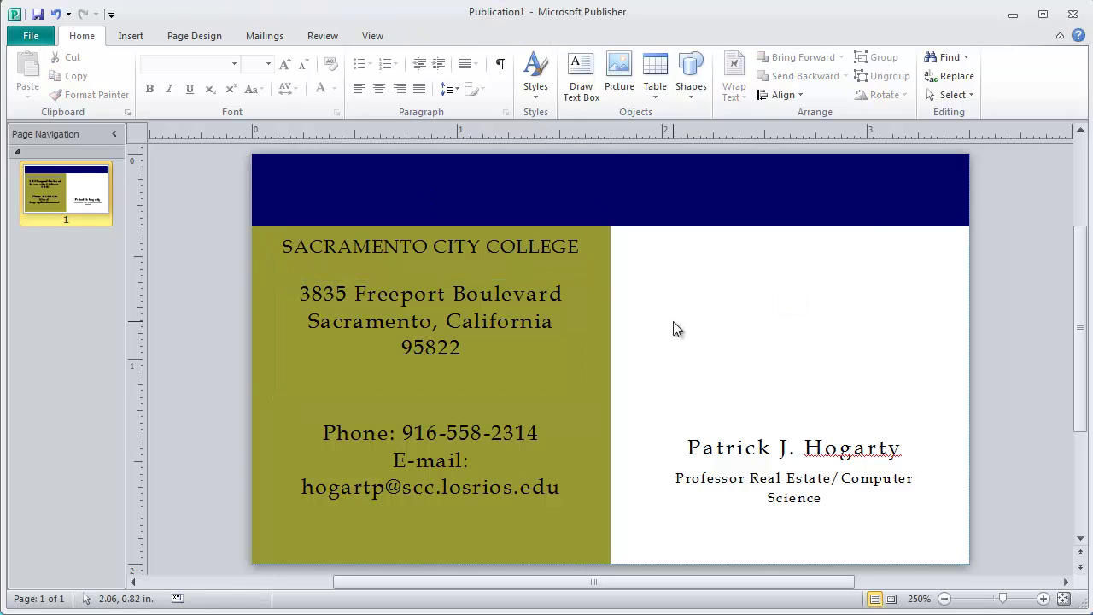